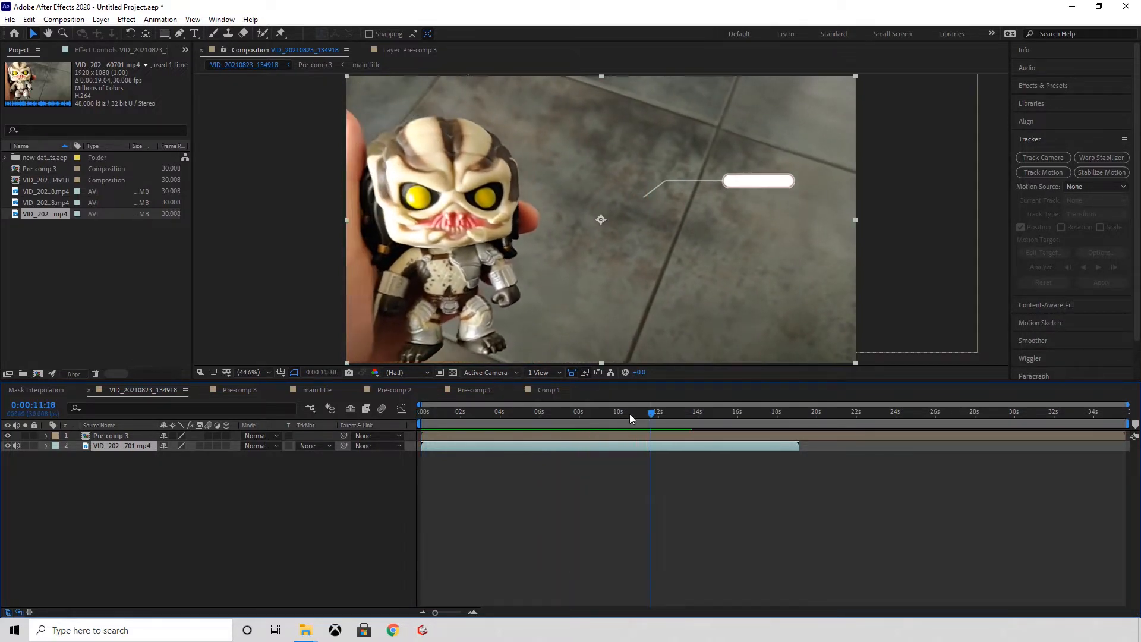
# Step: Open the figure footage from the second timeline layer at its first frame and start a motion track on it
pyautogui.moveTo(650, 414); pyautogui.dragTo(380, 416)
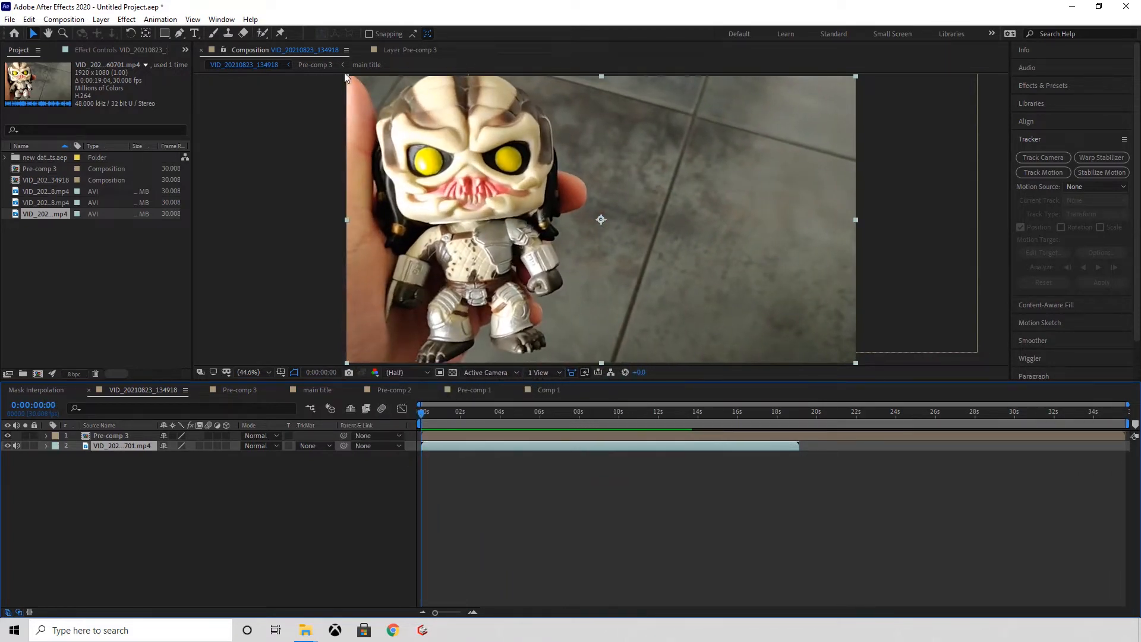
pyautogui.click(221, 19)
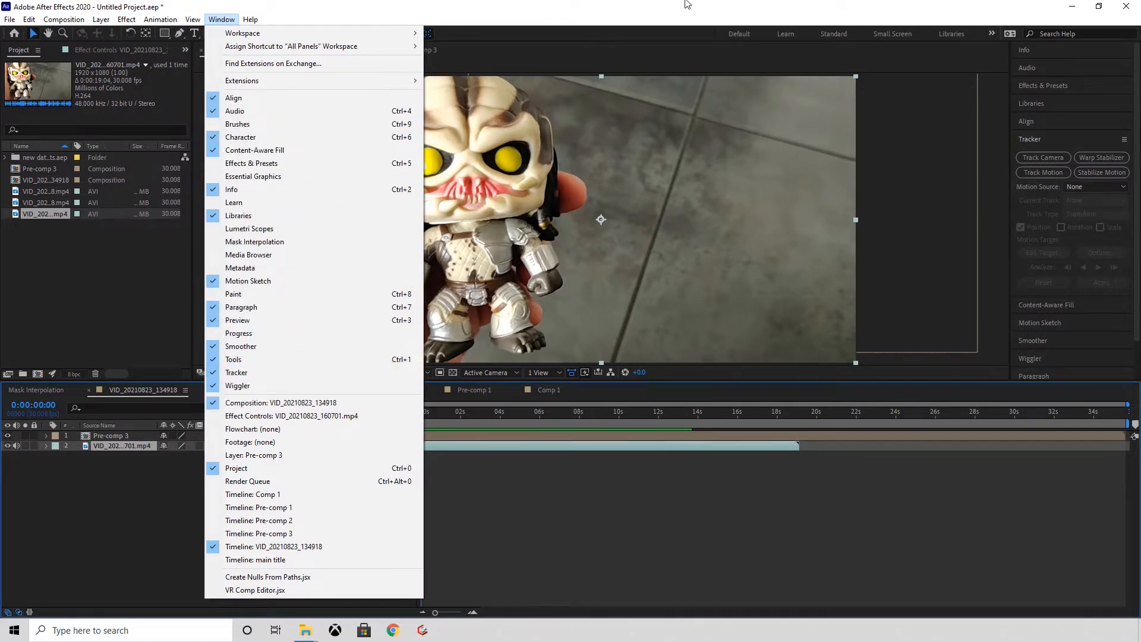
pyautogui.click(703, 13)
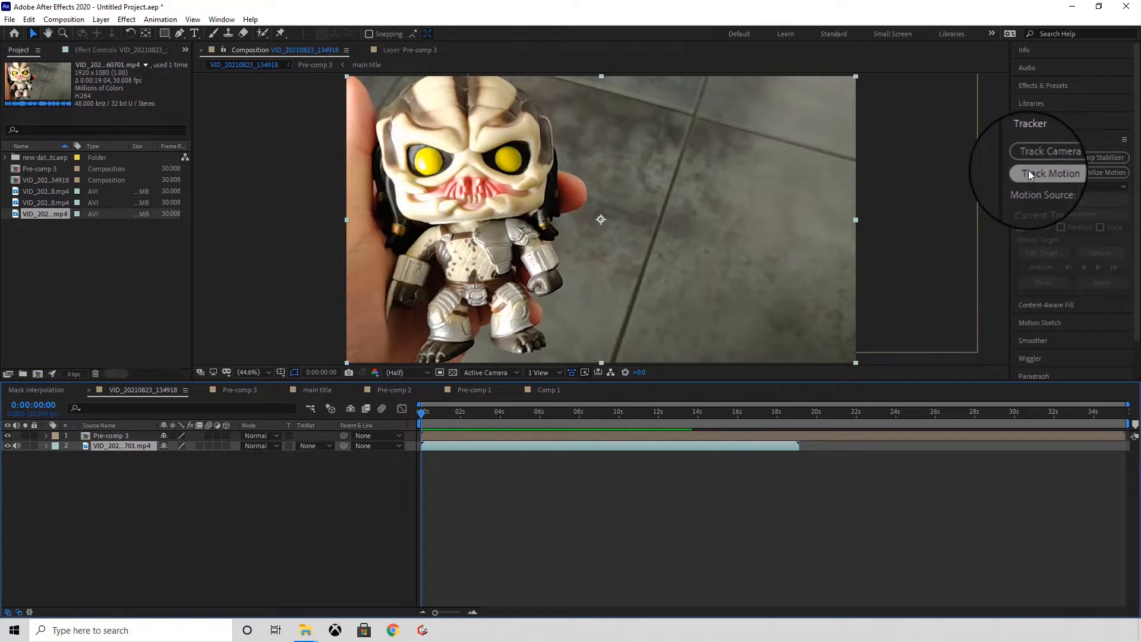
pyautogui.doubleClick(122, 446)
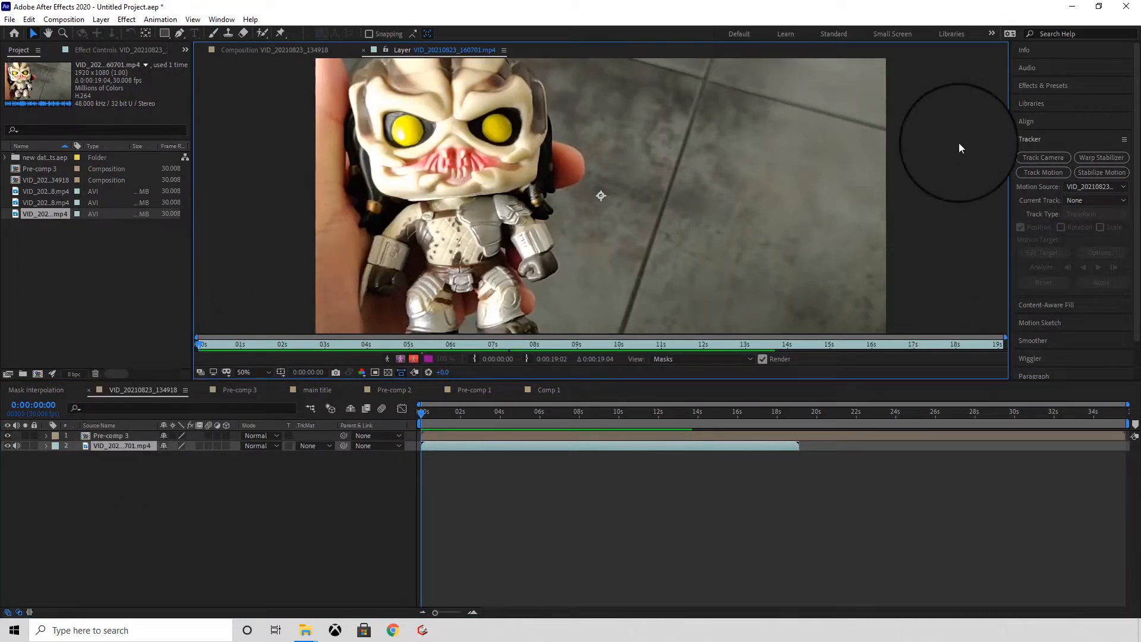
pyautogui.click(1036, 172)
# Step: Move the track point onto the centre of the figure's yellow eye nearest the finger
pyautogui.scroll(2, 573, 182)
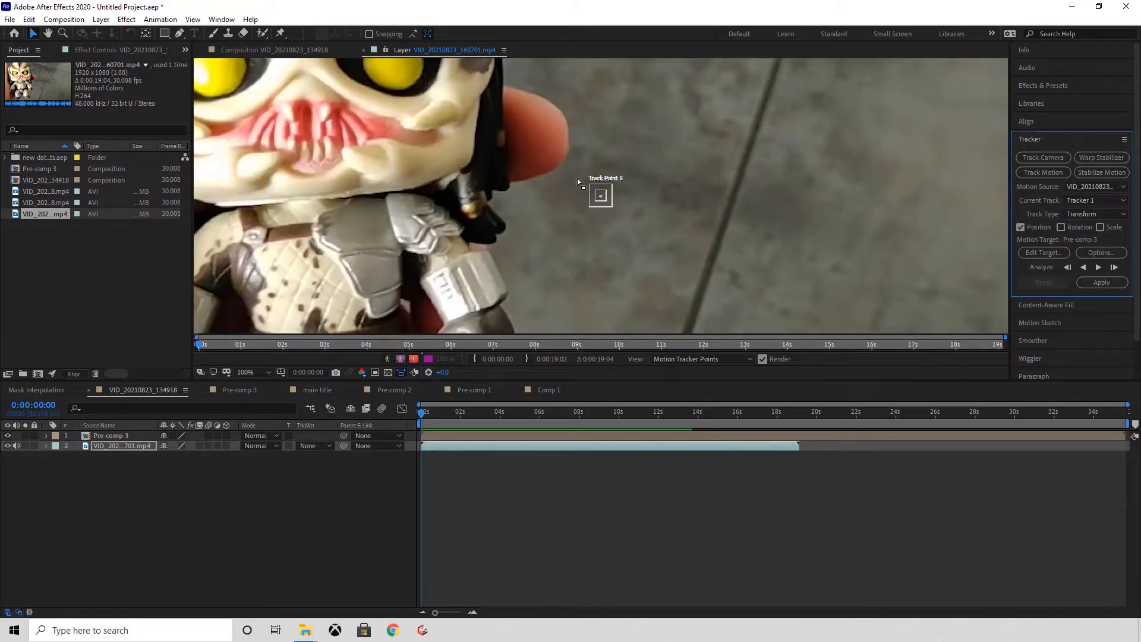
pyautogui.scroll(2, 579, 184)
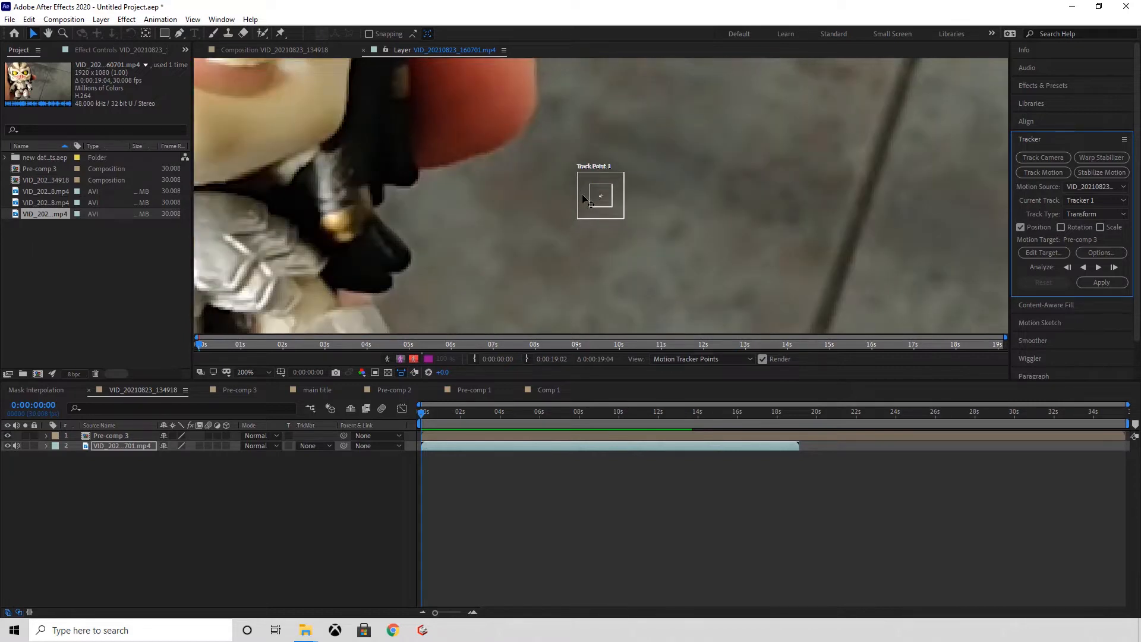
pyautogui.moveTo(582, 194); pyautogui.dragTo(584, 259)
pyautogui.scroll(-1, 376, 141)
pyautogui.press('h')
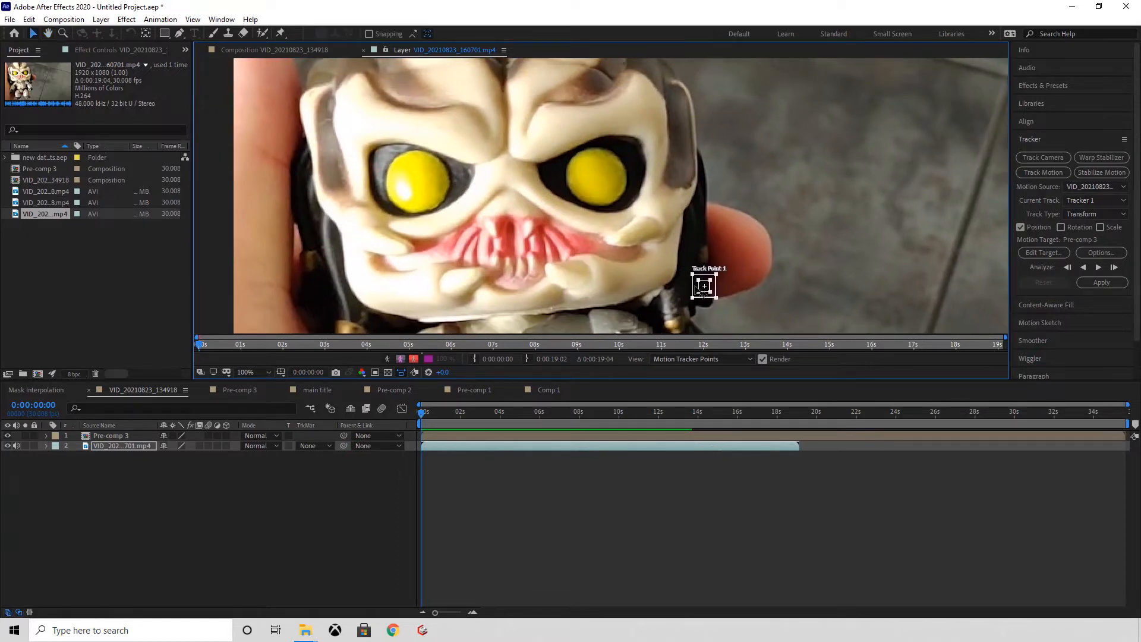
pyautogui.moveTo(701, 288); pyautogui.dragTo(583, 178)
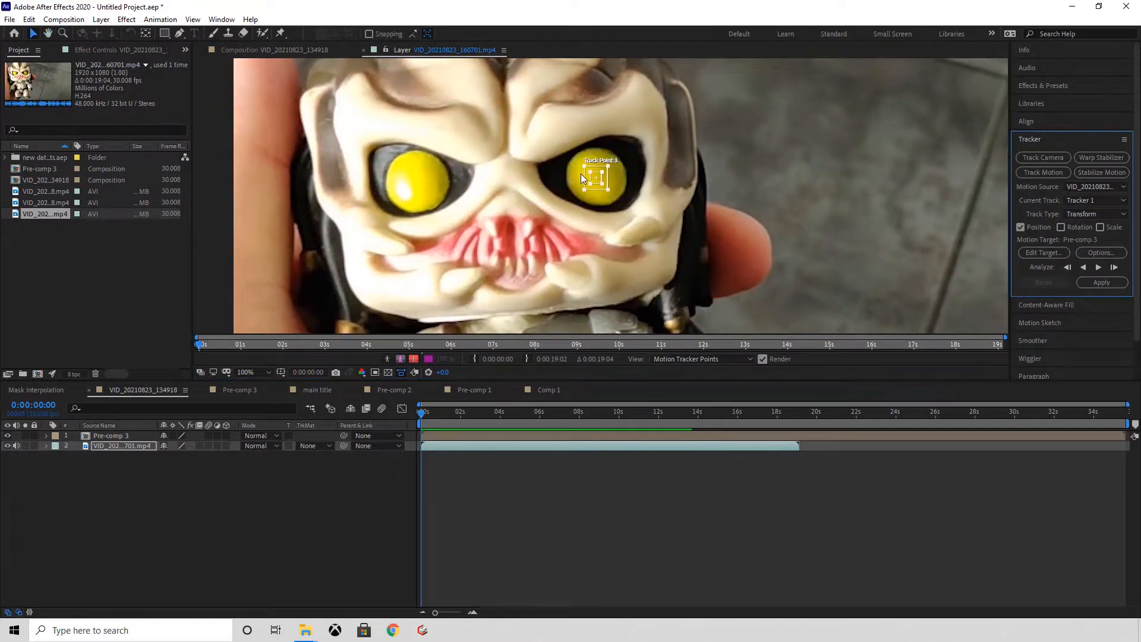
# Step: Enlarge the track point's search region beyond the eye socket and its feature region to enclose the whole yellow eyeball
pyautogui.scroll(1, 583, 178)
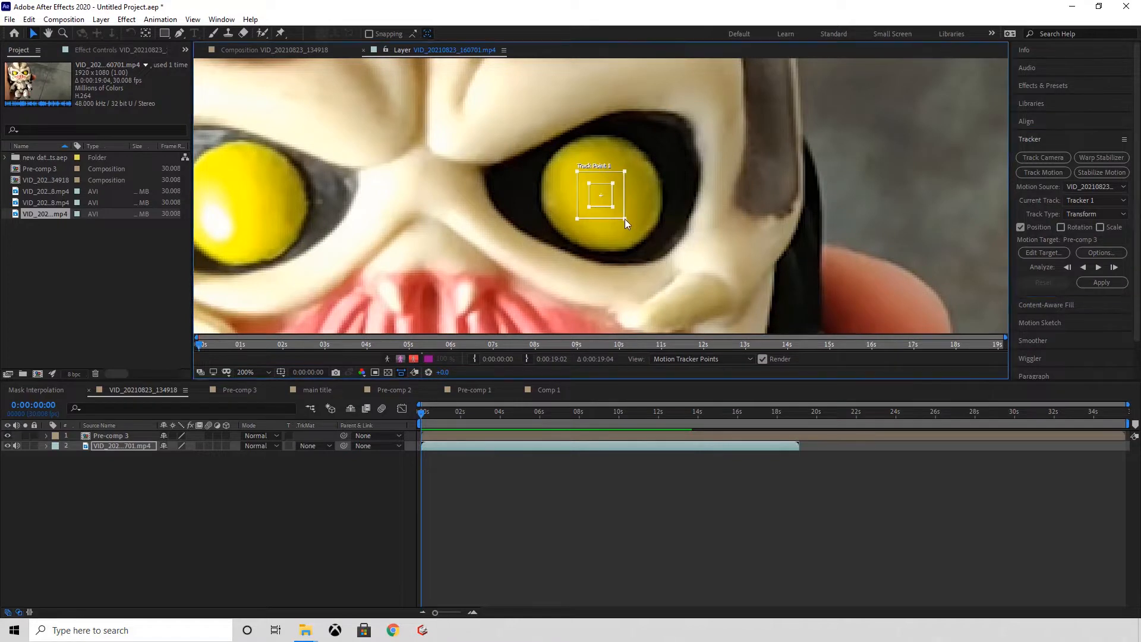
pyautogui.moveTo(626, 219); pyautogui.dragTo(739, 314)
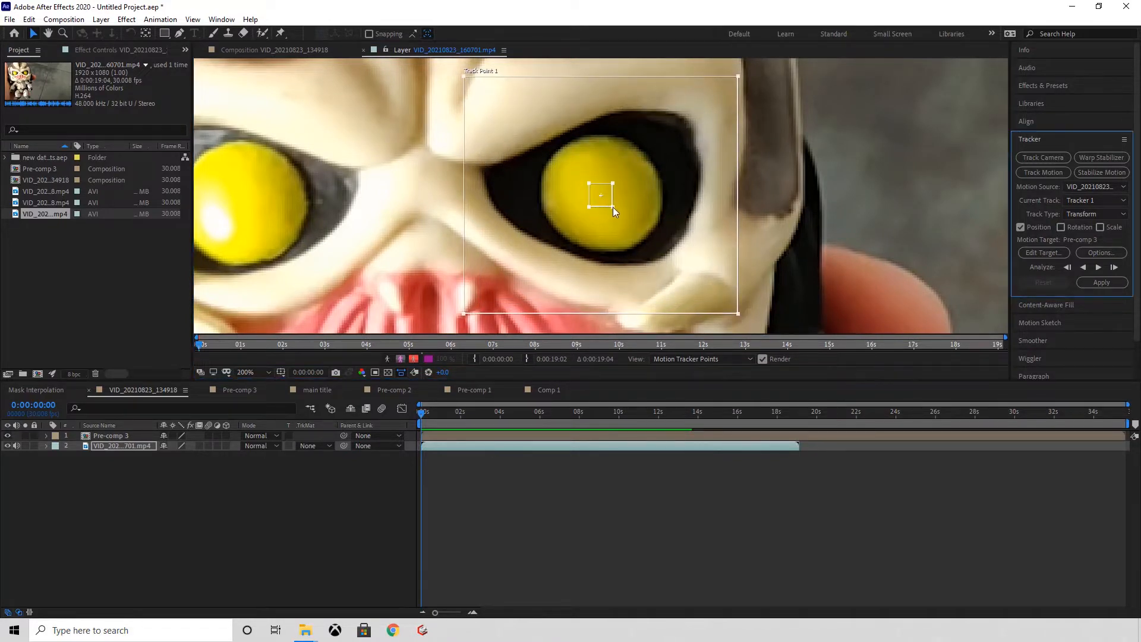
pyautogui.moveTo(612, 207); pyautogui.dragTo(663, 257)
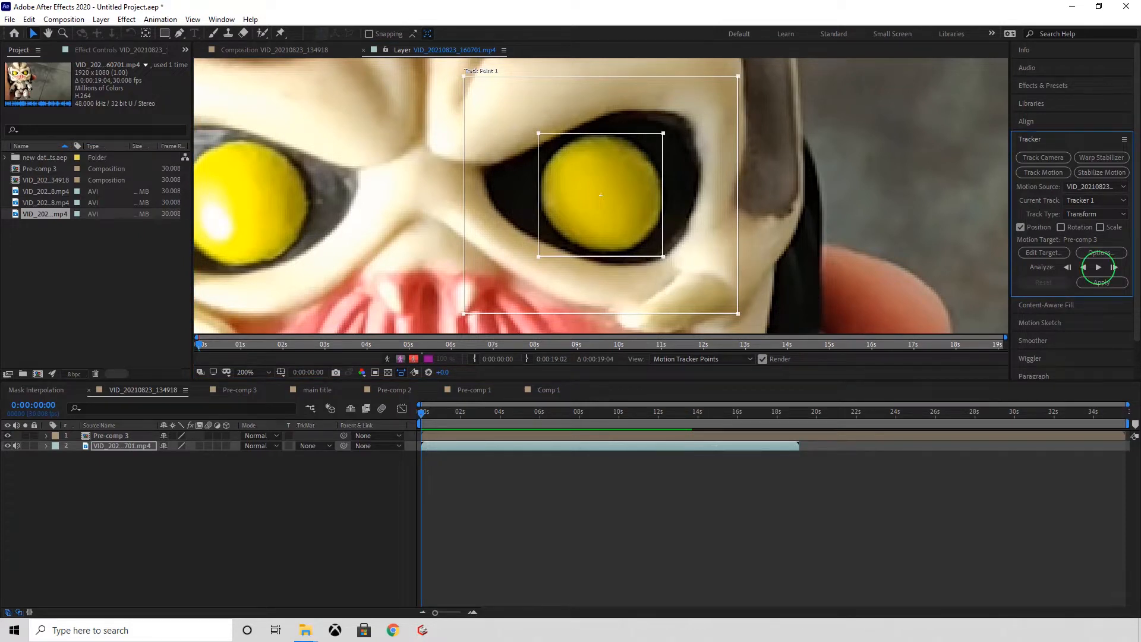
# Step: Analyze the motion forward through the clip and scrub the footage to check the tracked path
pyautogui.click(1099, 267)
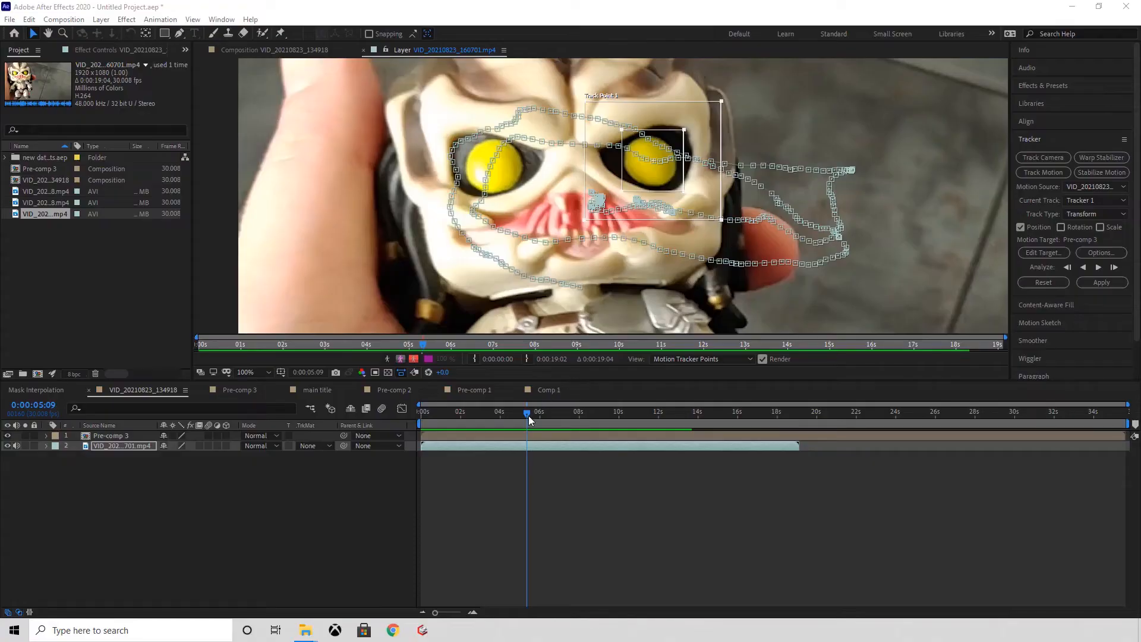
pyautogui.moveTo(526, 412); pyautogui.dragTo(564, 388)
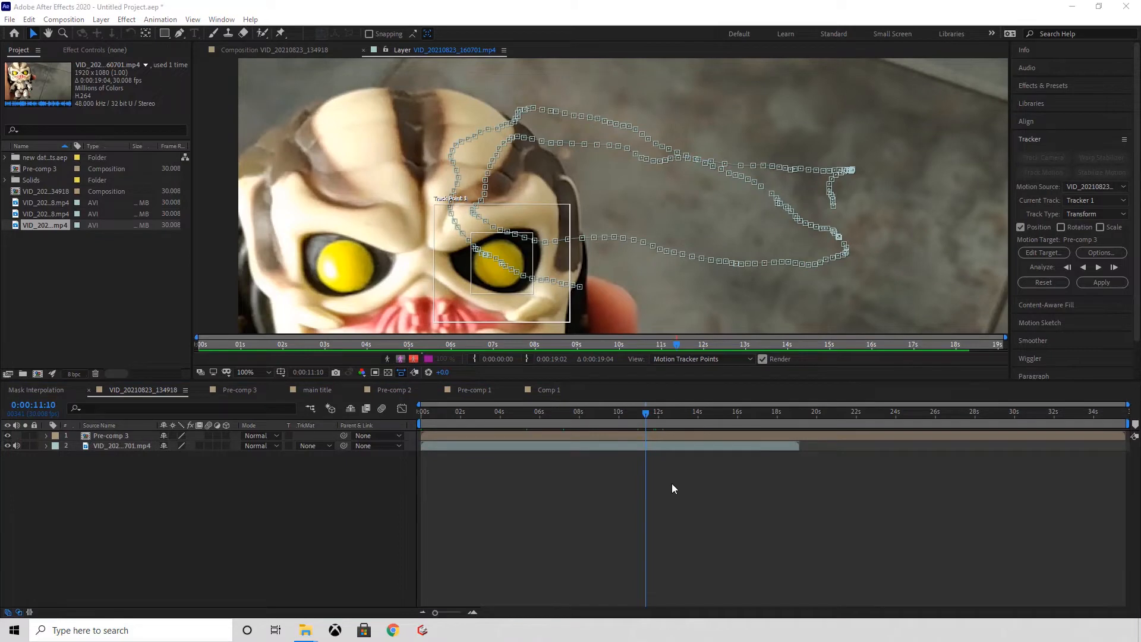
# Step: Create a null object layer and place it between Pre-comp 3 and the footage layer
pyautogui.click(101, 19)
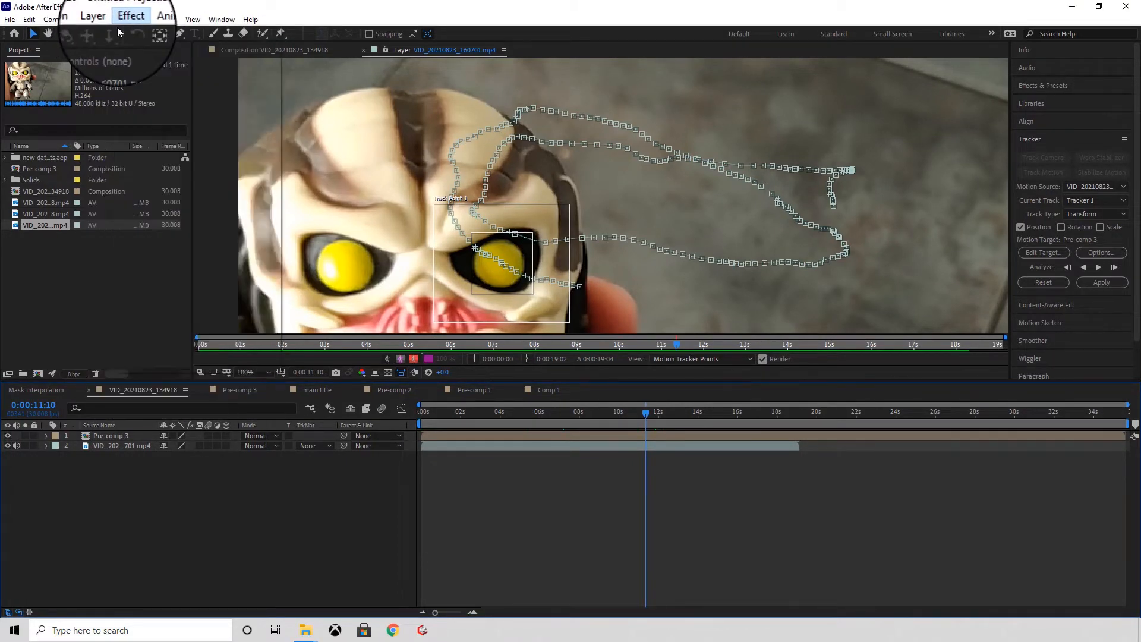
pyautogui.moveTo(102, 22)
pyautogui.moveTo(133, 35)
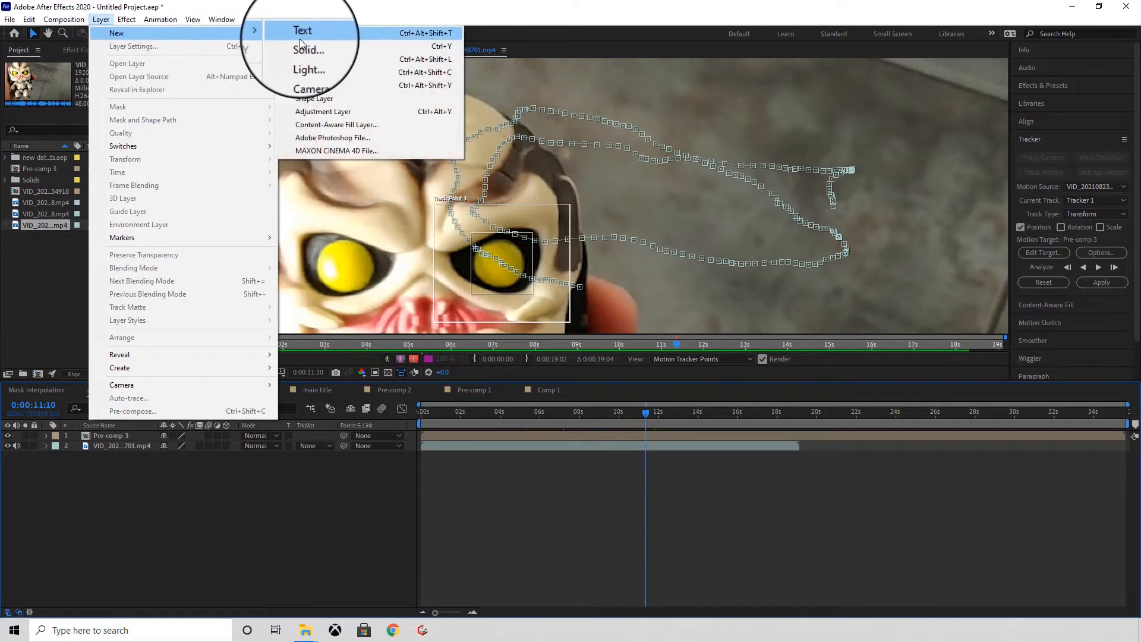
pyautogui.click(313, 86)
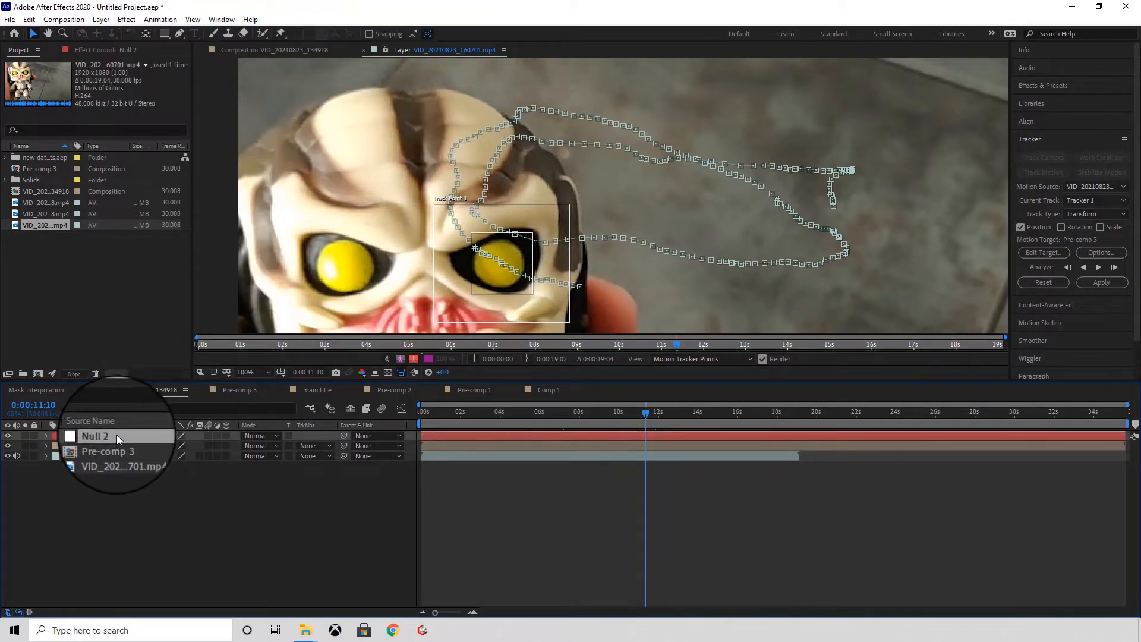
pyautogui.moveTo(117, 434); pyautogui.dragTo(119, 448)
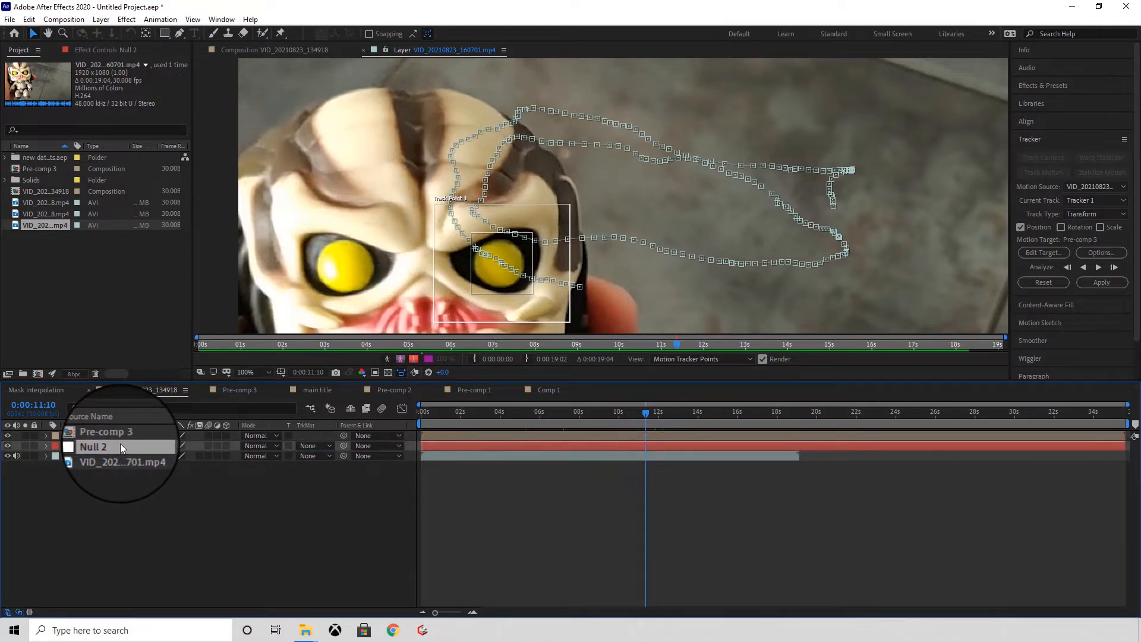
# Step: Rename the null object layer as Tracker
pyautogui.rightClick(118, 443)
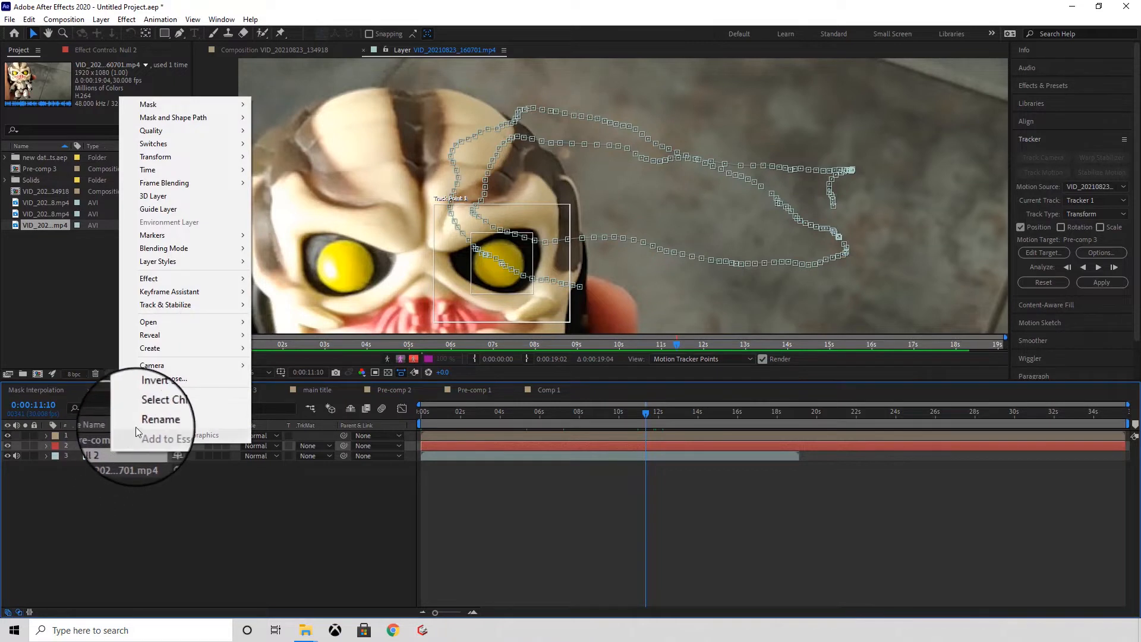
pyautogui.click(139, 423)
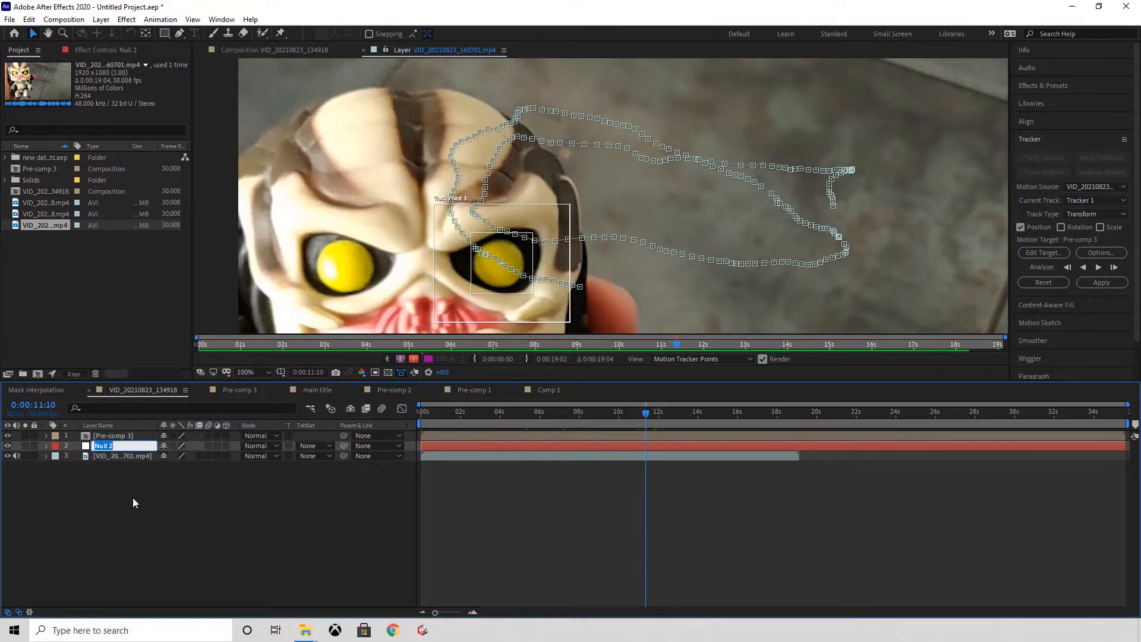
pyautogui.press('capslock')
pyautogui.write('Tracker')
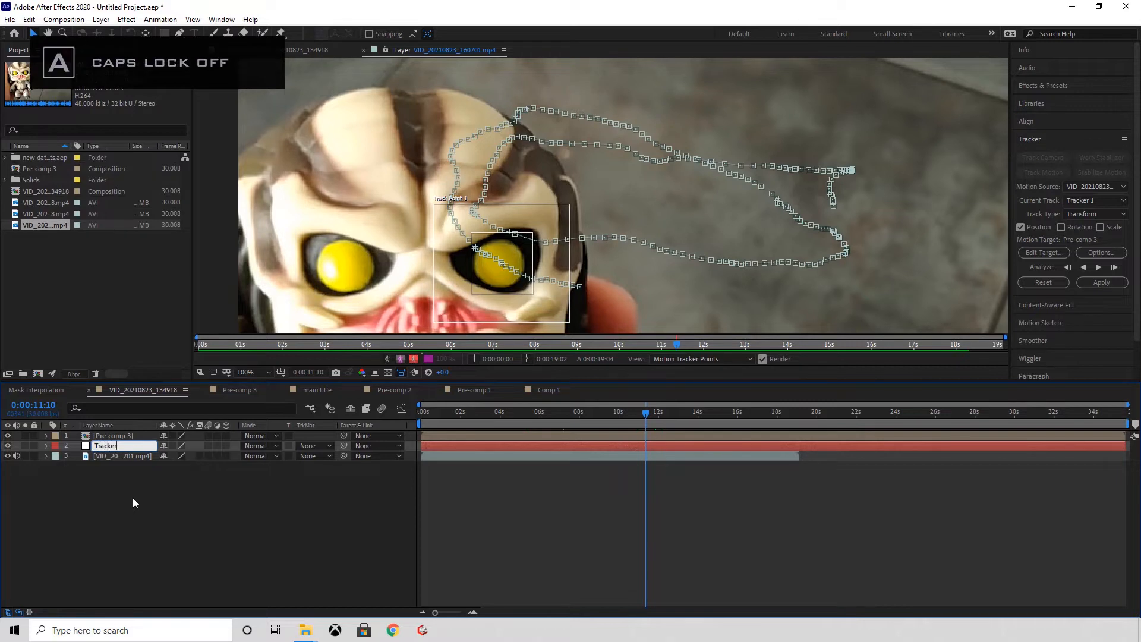
pyautogui.press('Return')
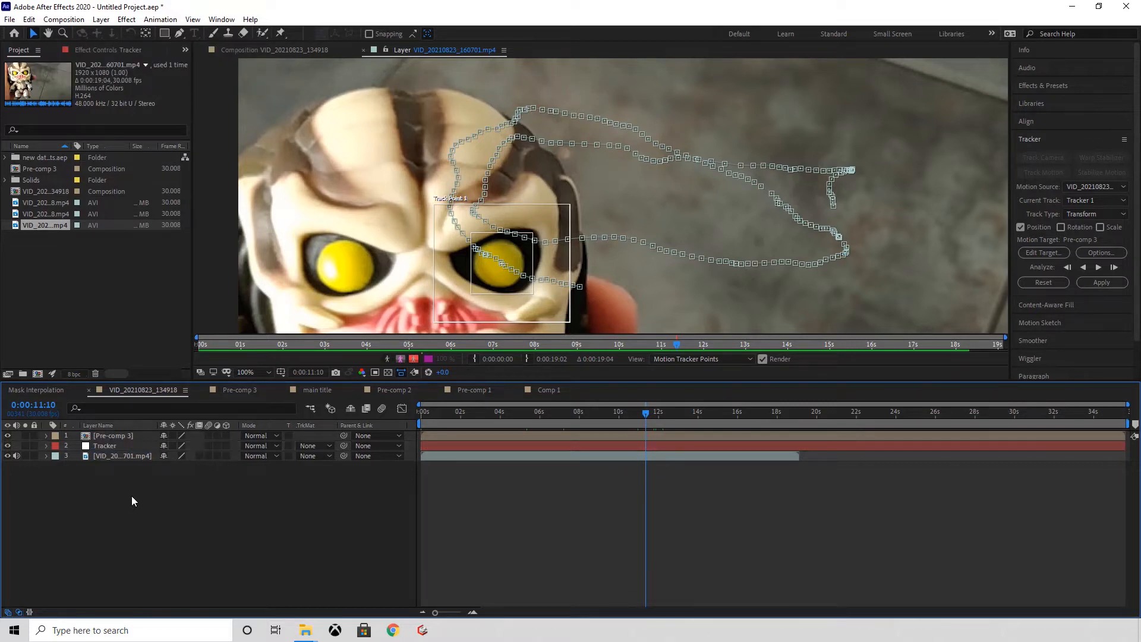
# Step: Set the motion target of the footage's track to the Tracker layer
pyautogui.click(114, 456)
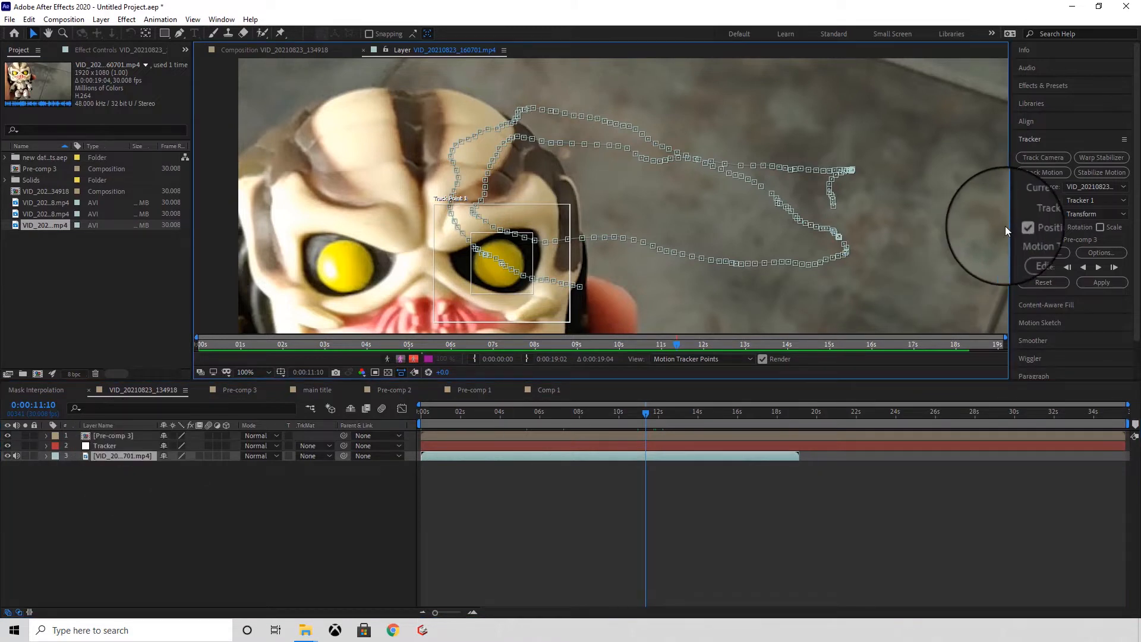
pyautogui.click(1040, 251)
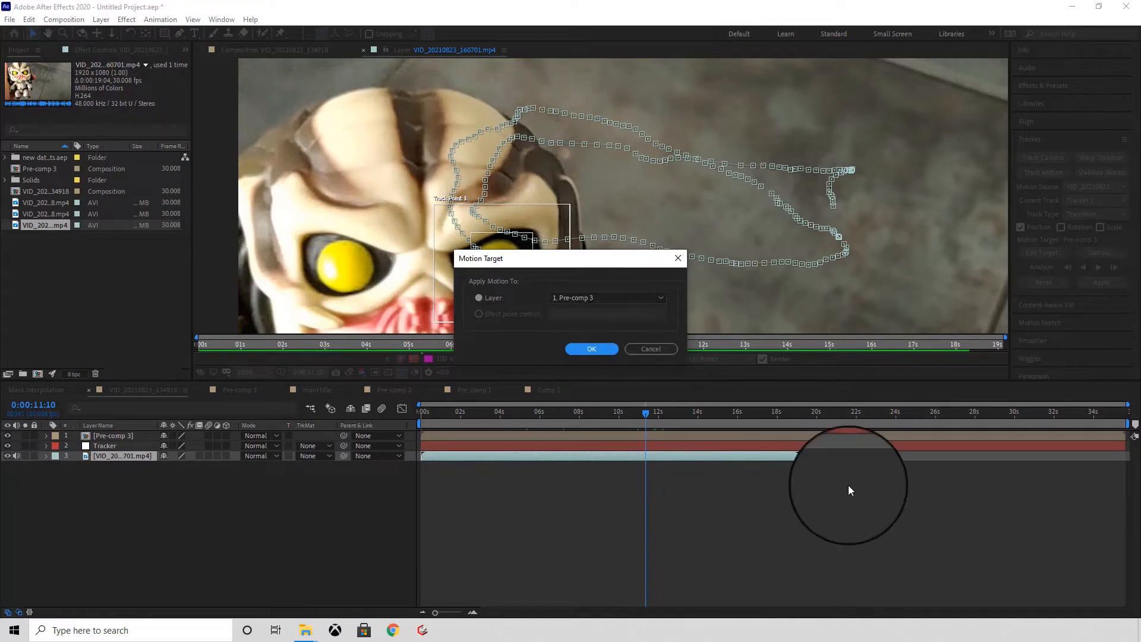
pyautogui.click(593, 297)
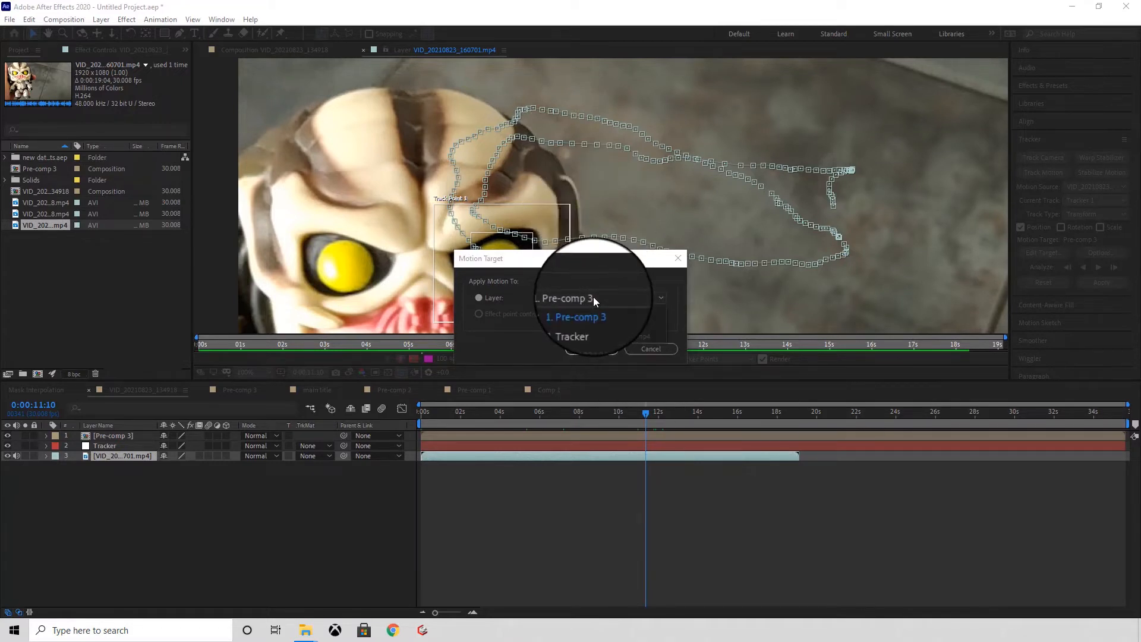
pyautogui.click(576, 323)
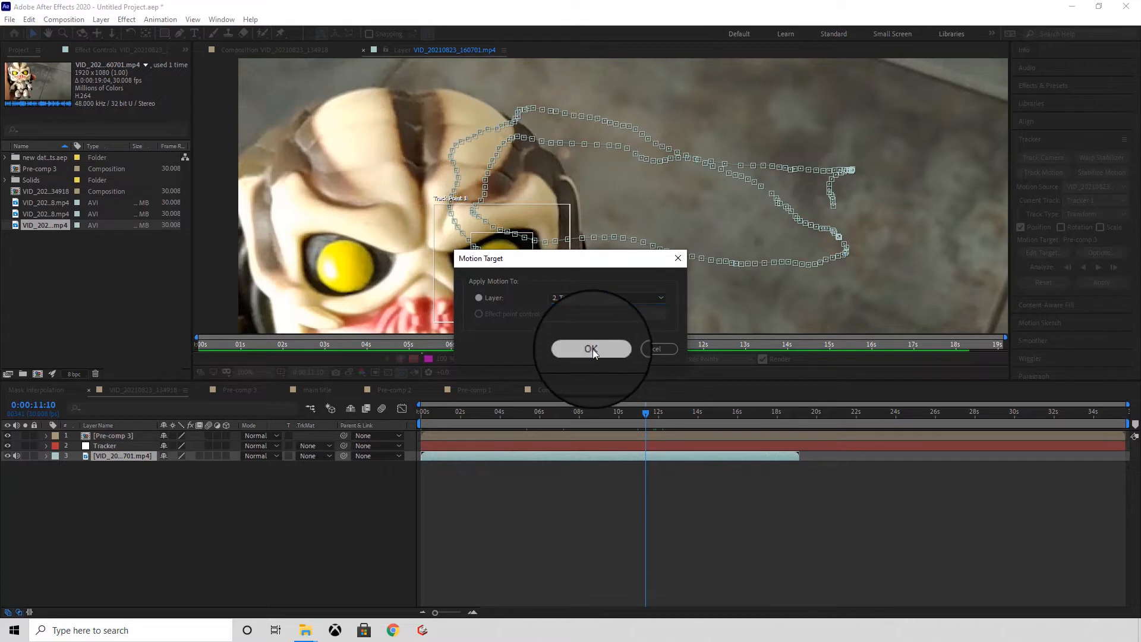
pyautogui.click(591, 348)
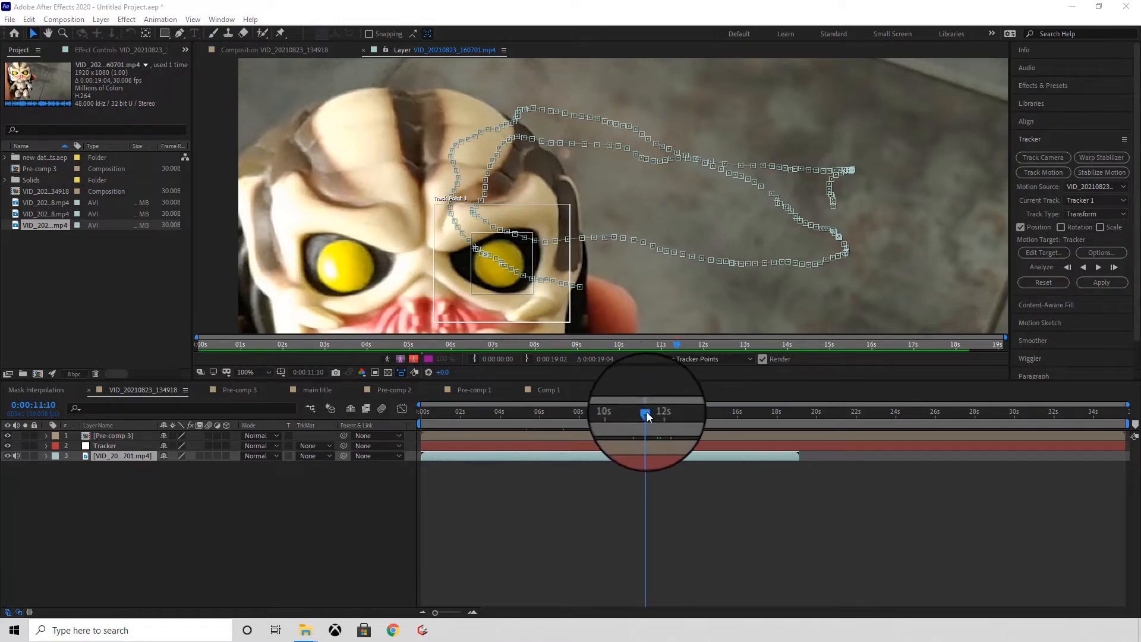
# Step: Return to the first frame and apply the tracked motion to the Tracker null in X and Y dimensions
pyautogui.moveTo(647, 412); pyautogui.dragTo(409, 412)
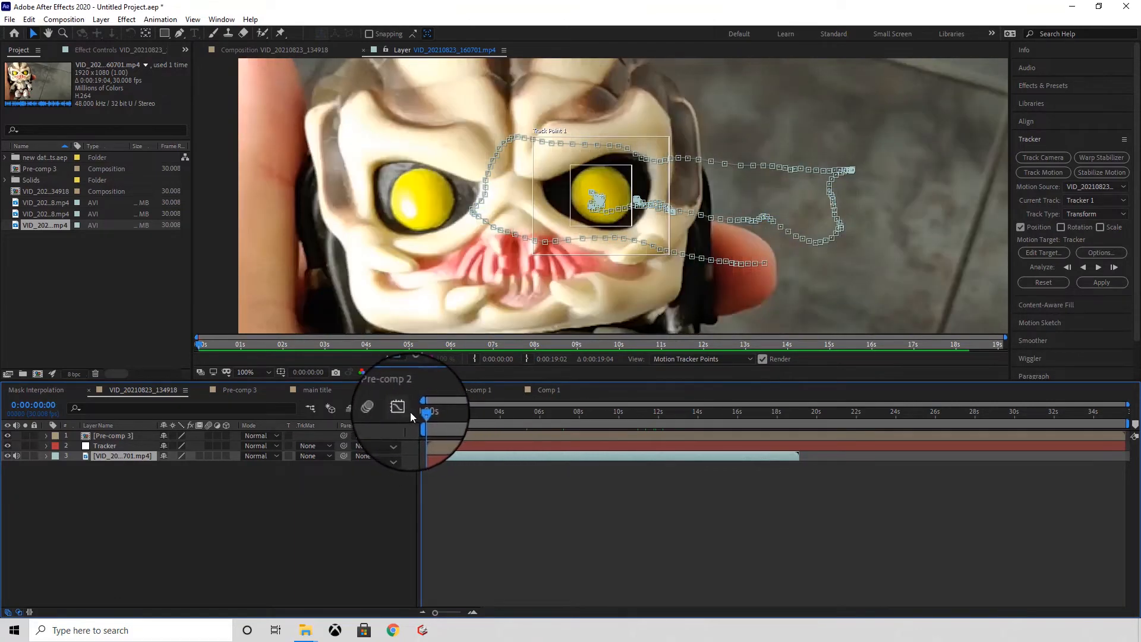
pyautogui.click(1102, 283)
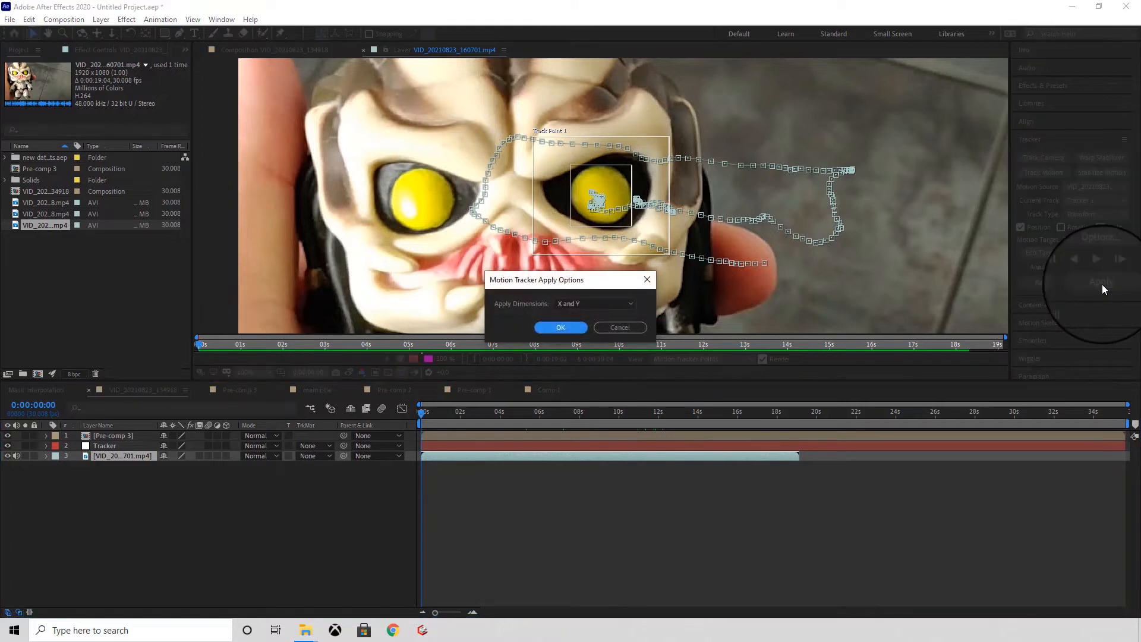
pyautogui.click(571, 305)
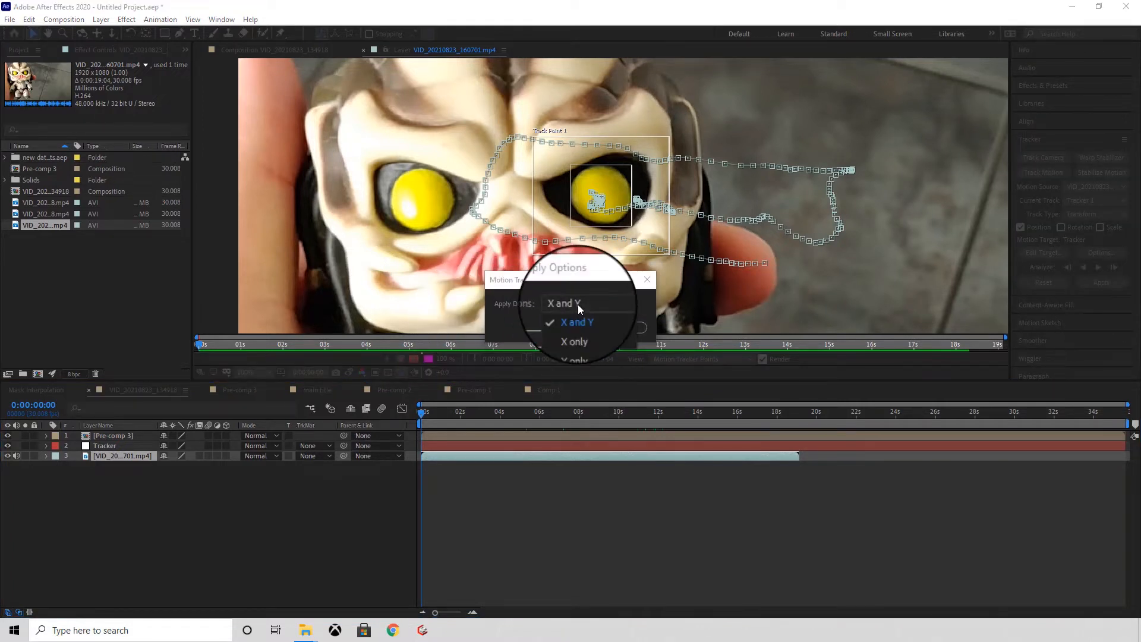
pyautogui.click(583, 315)
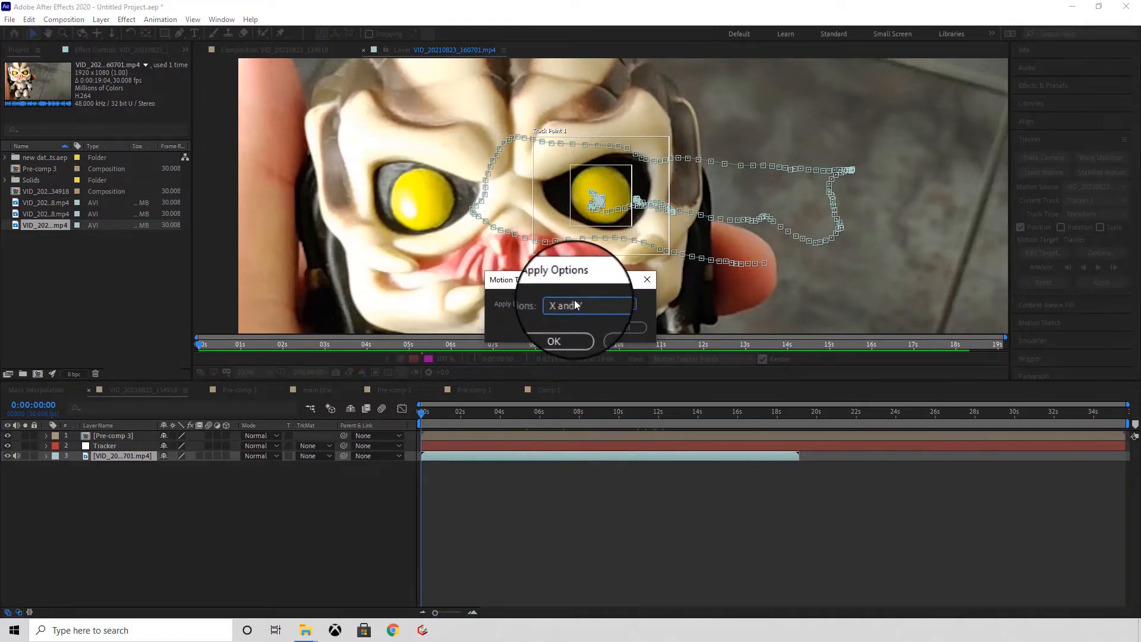
pyautogui.click(566, 327)
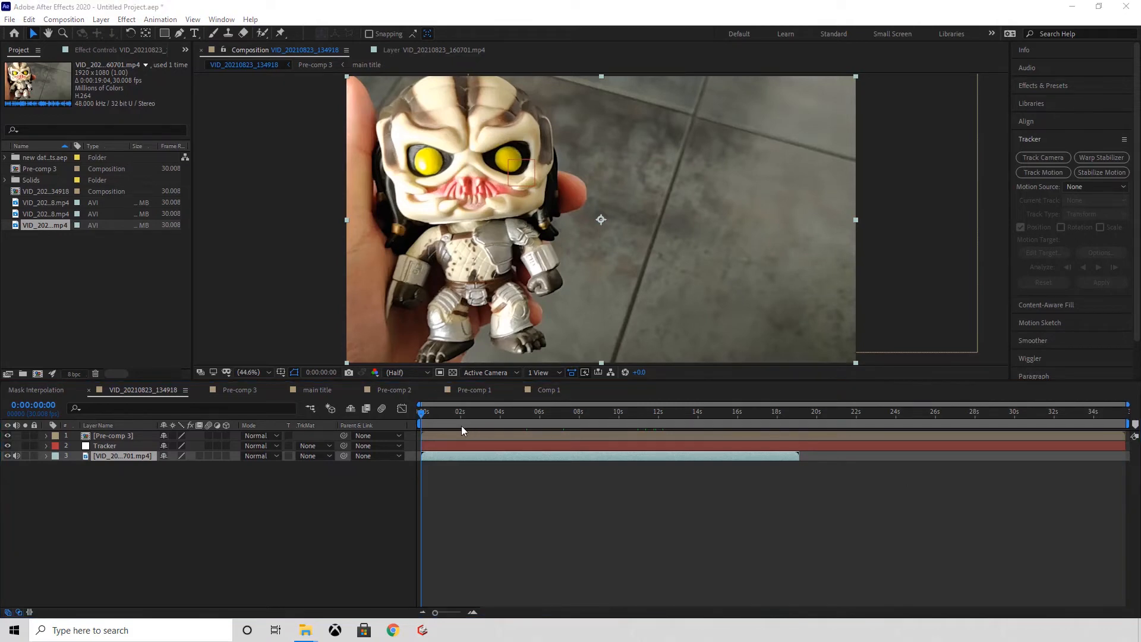
# Step: Reposition the Pre-comp 3 callout near the tracked eye and parent its layer to the Tracker null
pyautogui.scroll(3, 421, 143)
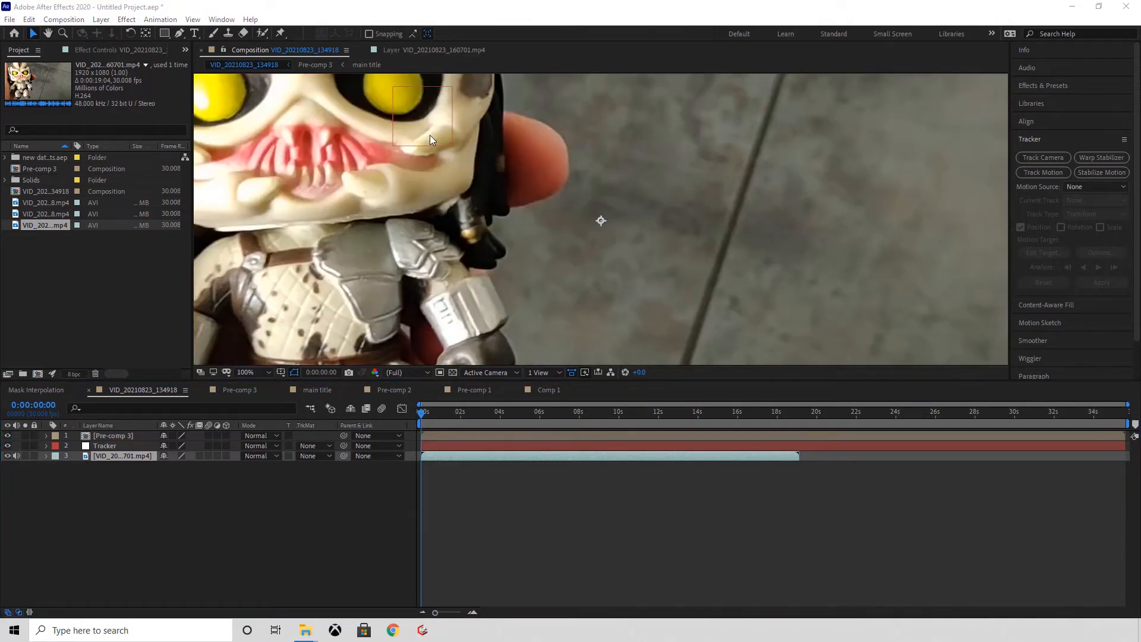
pyautogui.scroll(-2, 429, 134)
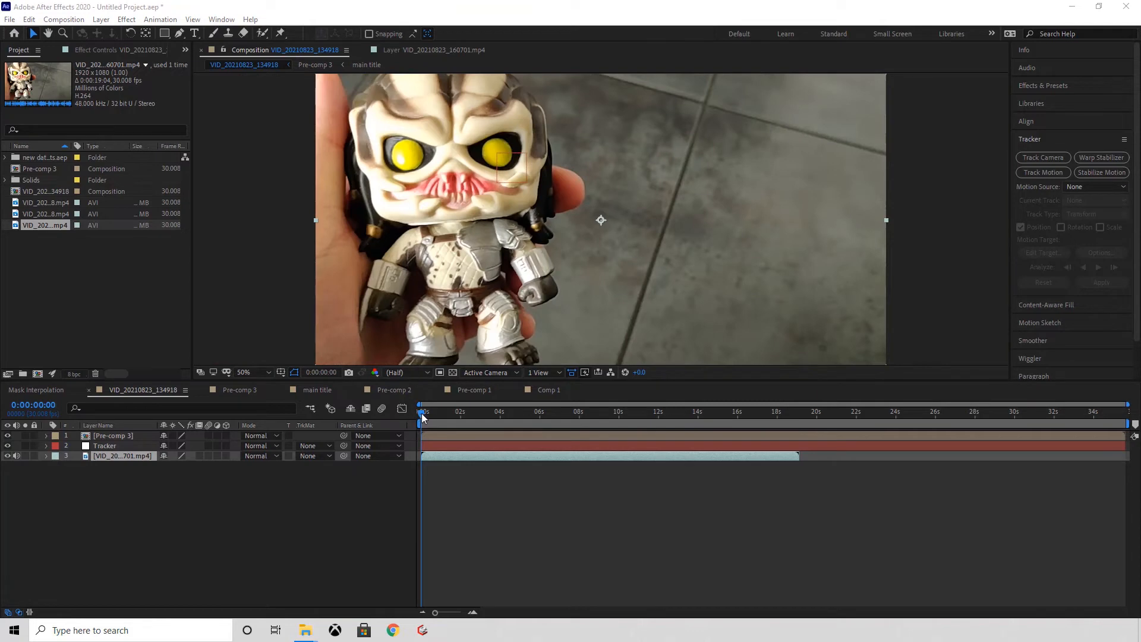
pyautogui.moveTo(423, 418); pyautogui.dragTo(531, 422)
pyautogui.moveTo(511, 172); pyautogui.dragTo(553, 159)
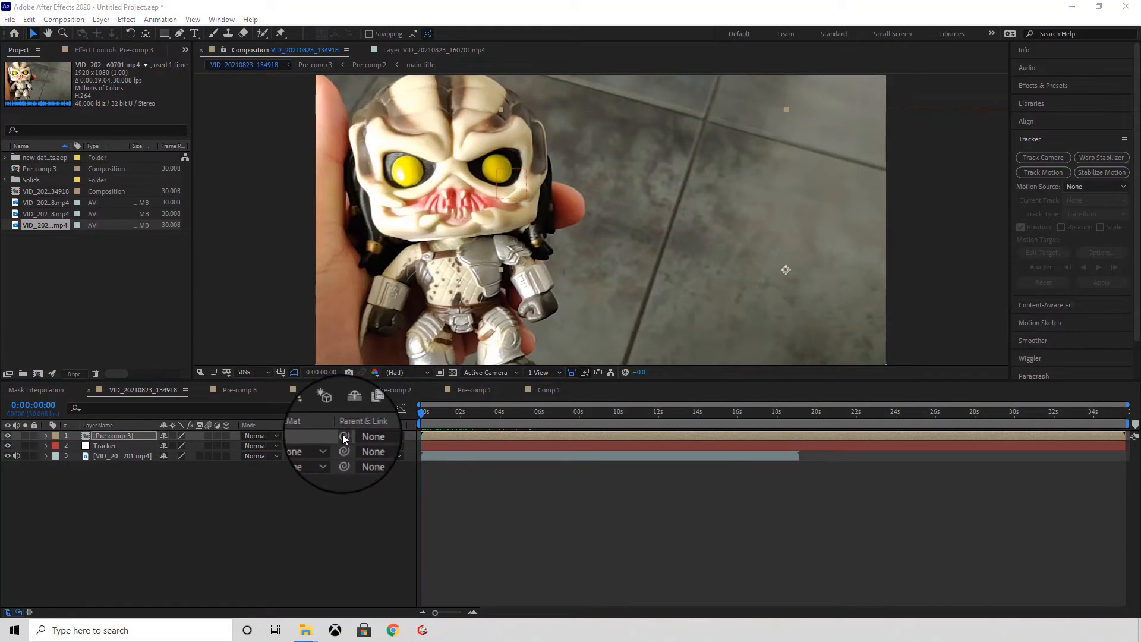
pyautogui.moveTo(344, 437); pyautogui.dragTo(108, 452)
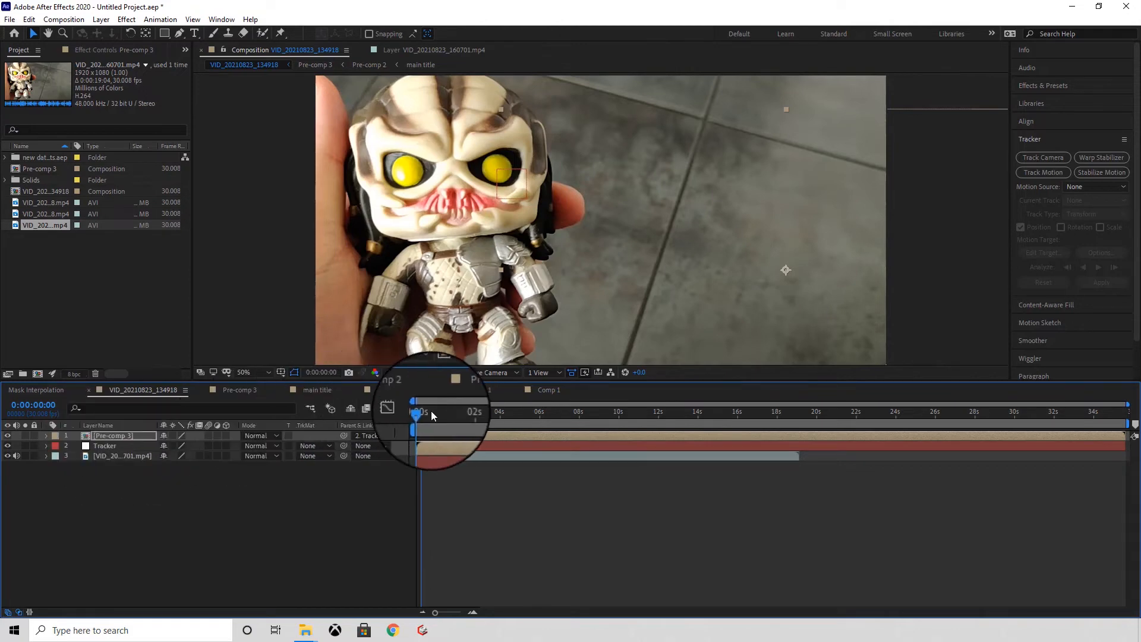
# Step: At about 0:00:05:16, move the Pre-comp 3 callout so its line starts at the tracked eye, and preview from the first frame
pyautogui.moveTo(421, 418); pyautogui.dragTo(531, 426)
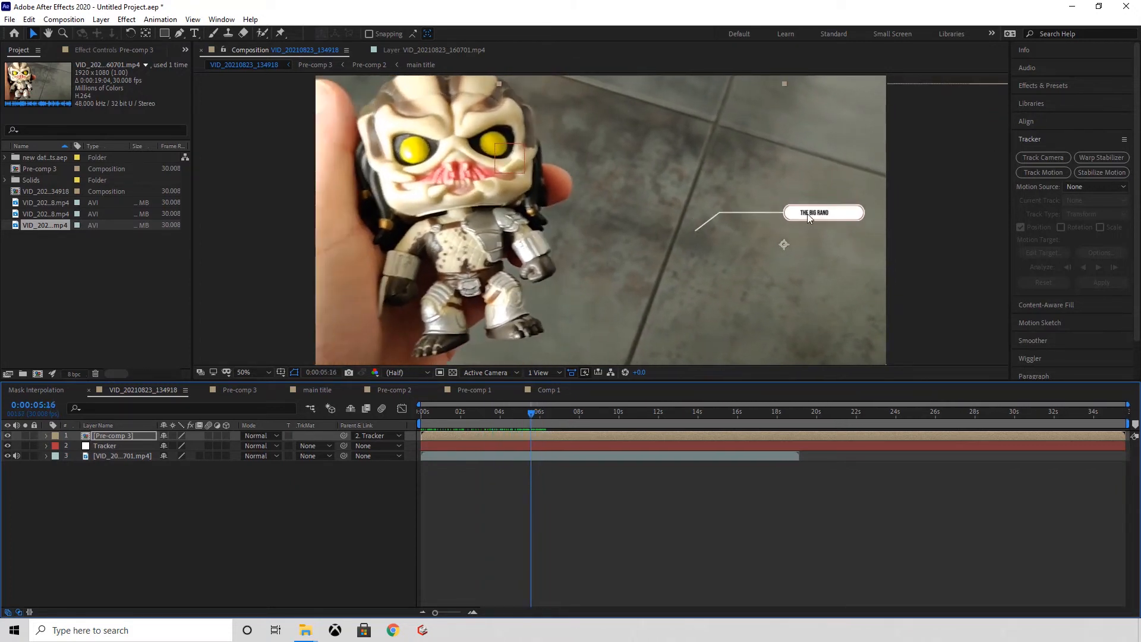
pyautogui.moveTo(797, 215); pyautogui.dragTo(596, 129)
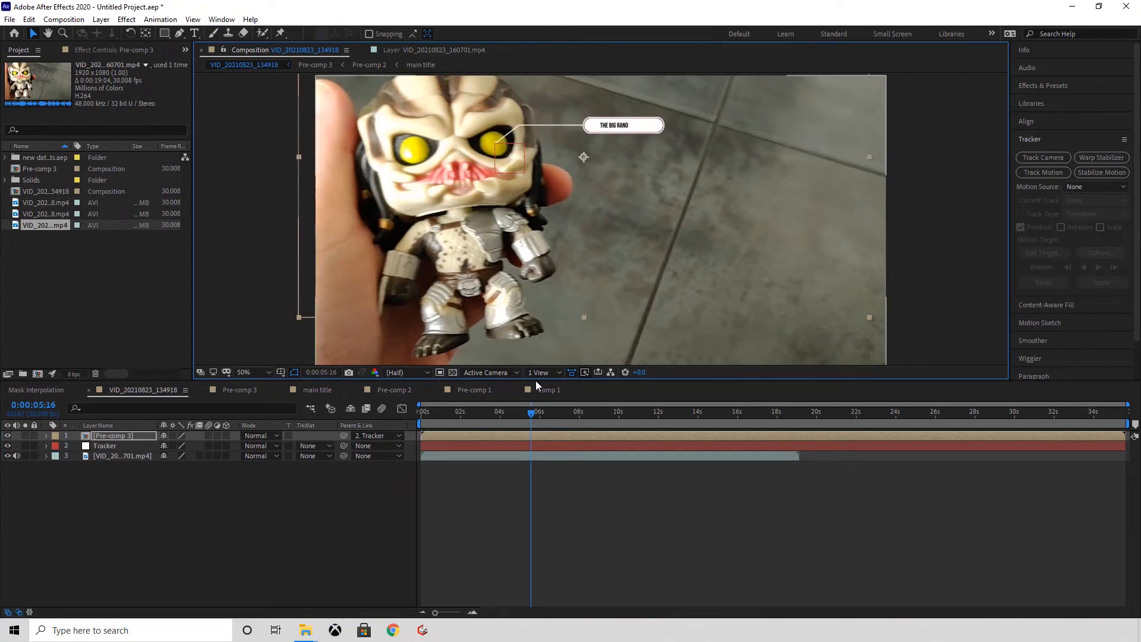
pyautogui.moveTo(532, 412); pyautogui.dragTo(412, 419)
pyautogui.click(320, 491)
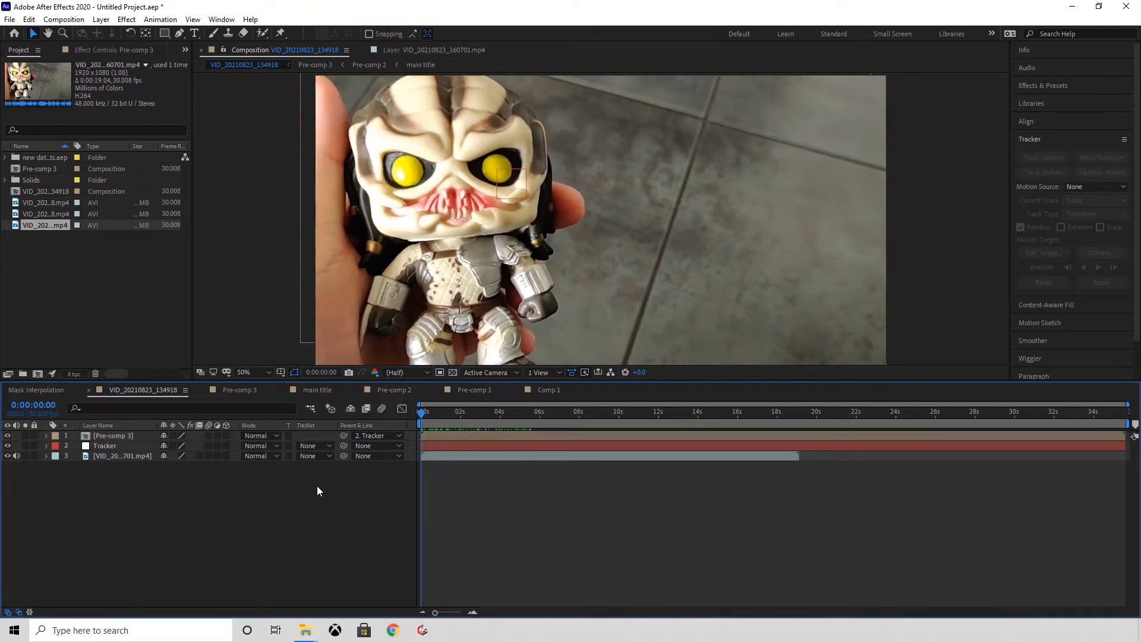
pyautogui.press('space')
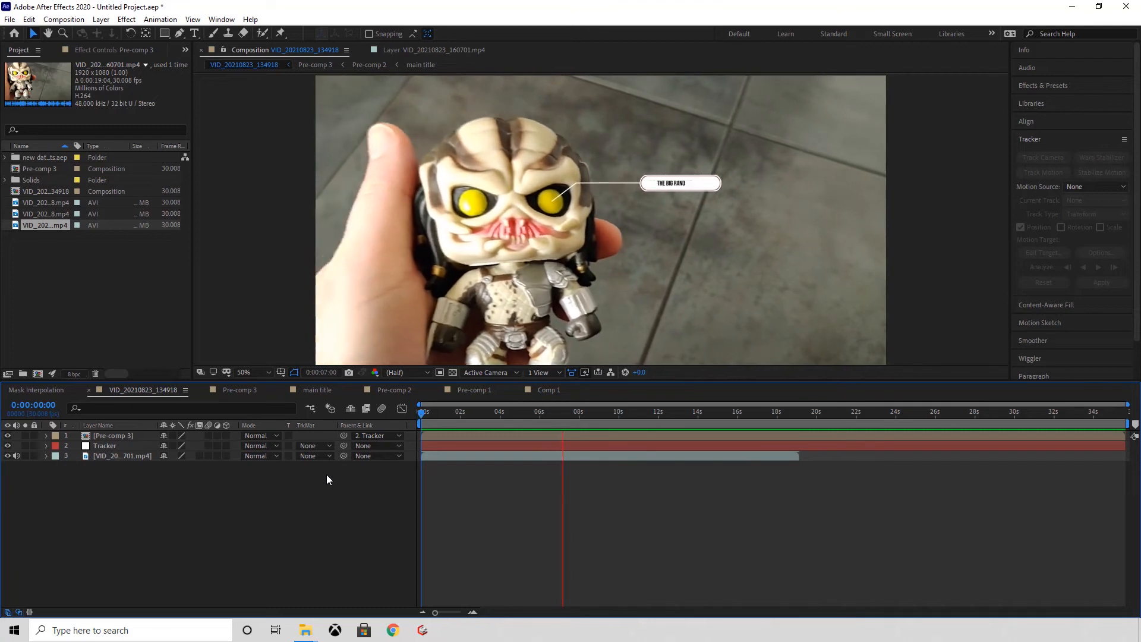
# Step: Try placing the Pre-comp 3 callout with its line starting at the figure's hand, and return to 0:00:01:24
pyautogui.click(662, 236)
pyautogui.moveTo(662, 242); pyautogui.dragTo(684, 312)
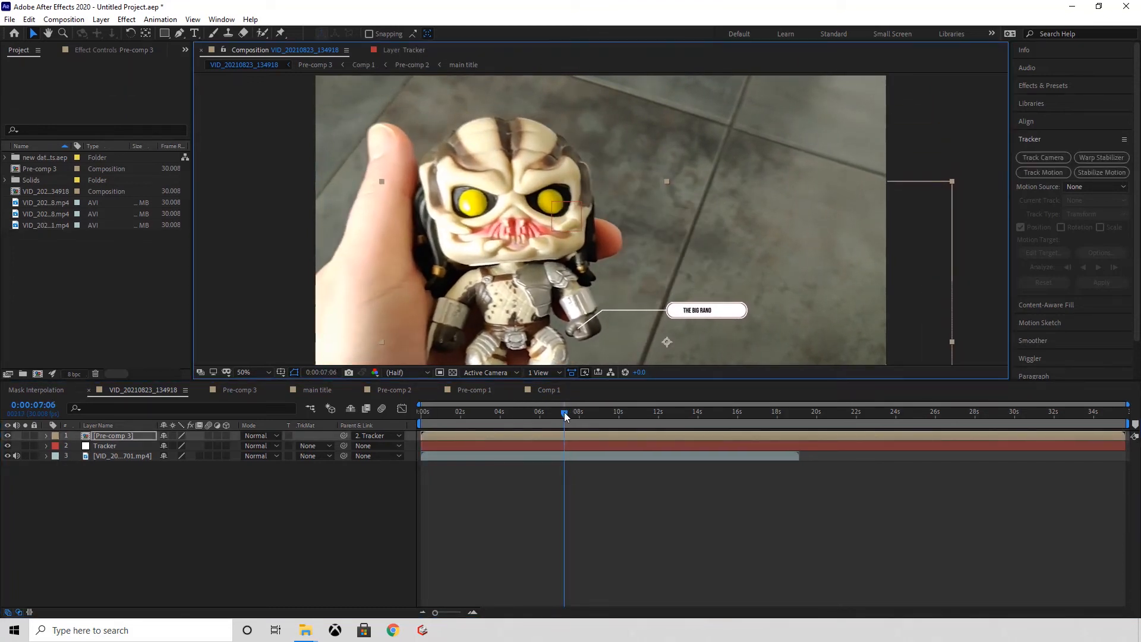
pyautogui.moveTo(565, 412); pyautogui.dragTo(478, 418)
pyautogui.moveTo(461, 418)
pyautogui.mouseDown()
pyautogui.moveTo(420, 414)
pyautogui.moveTo(458, 414)
pyautogui.mouseUp()
# Step: Move the Pre-comp 3 callout so its line starts on the figure's forehead, and preview the animation from the first frame
pyautogui.moveTo(667, 284); pyautogui.dragTo(594, 95)
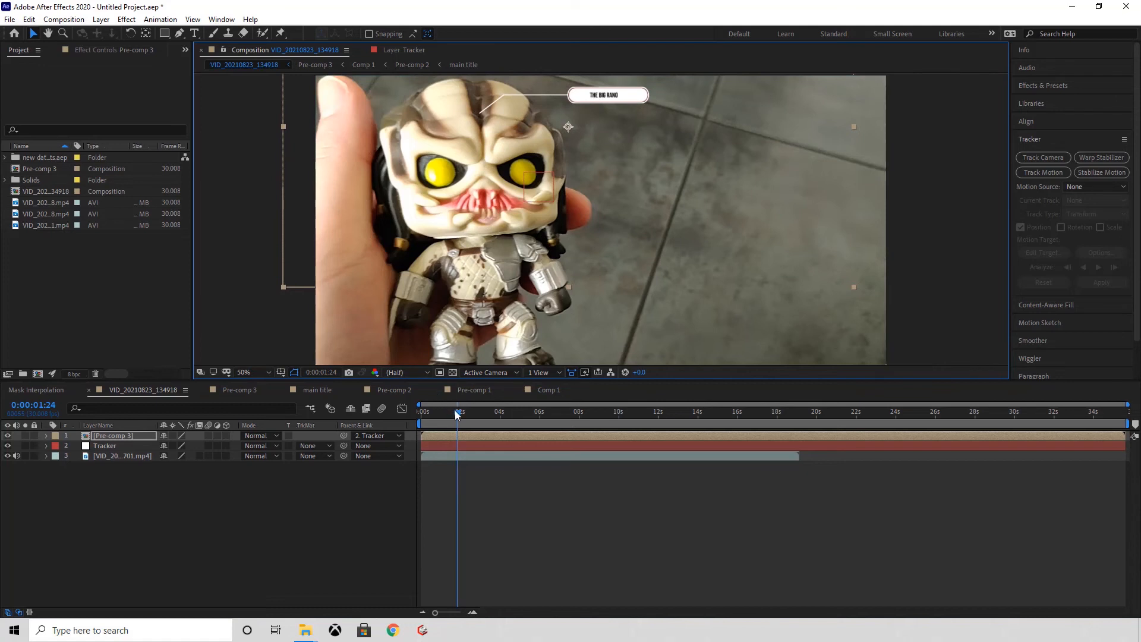
pyautogui.moveTo(456, 412); pyautogui.dragTo(406, 411)
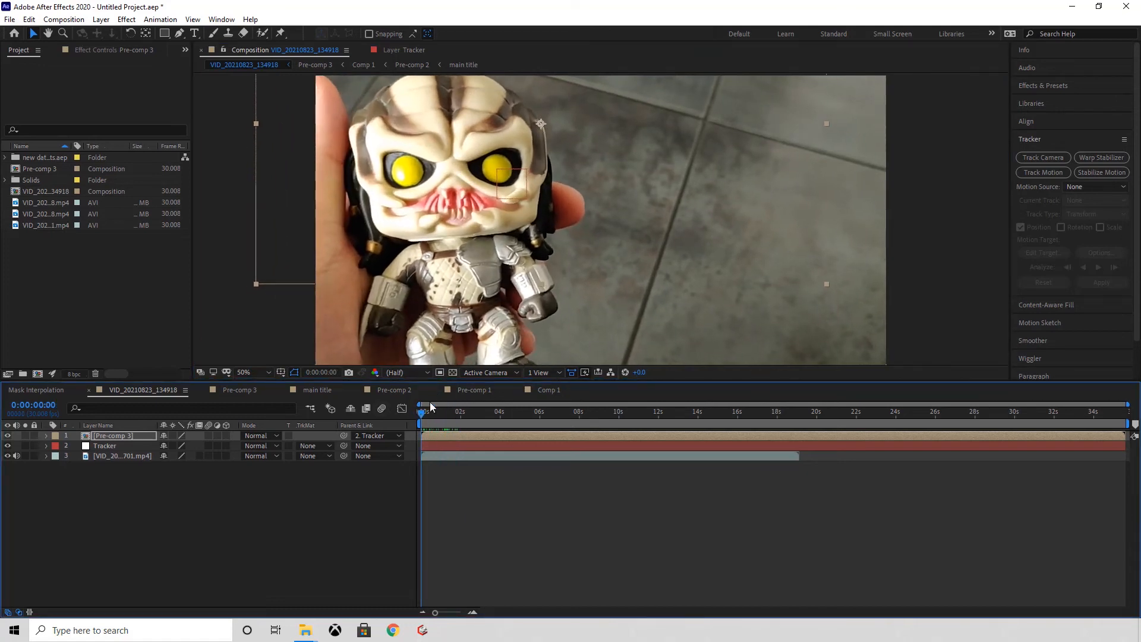
pyautogui.press('space')
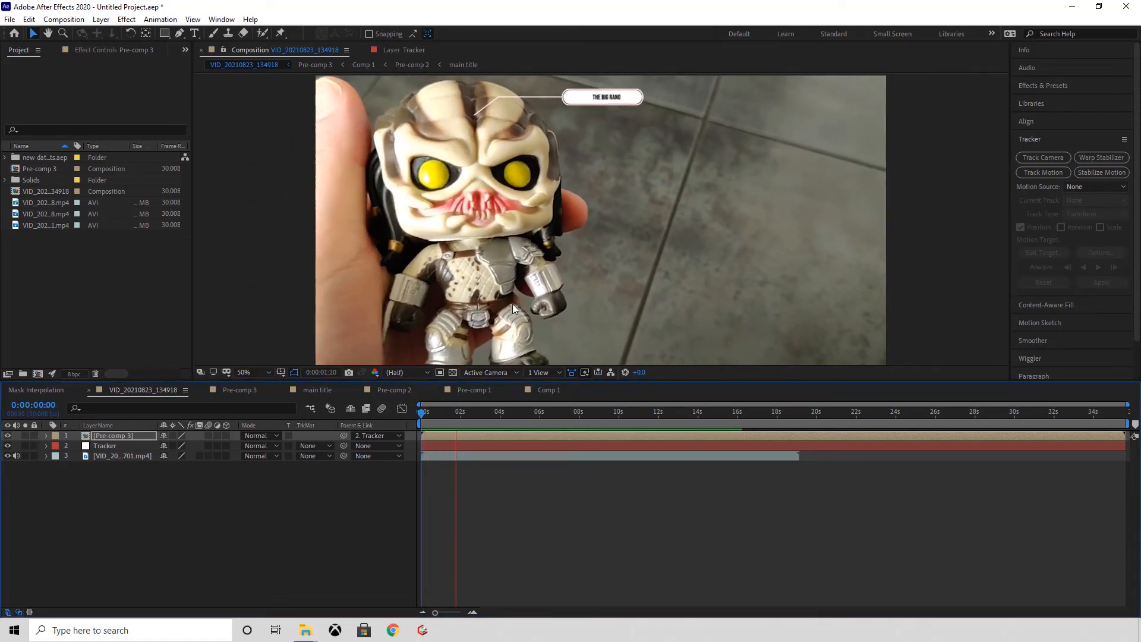